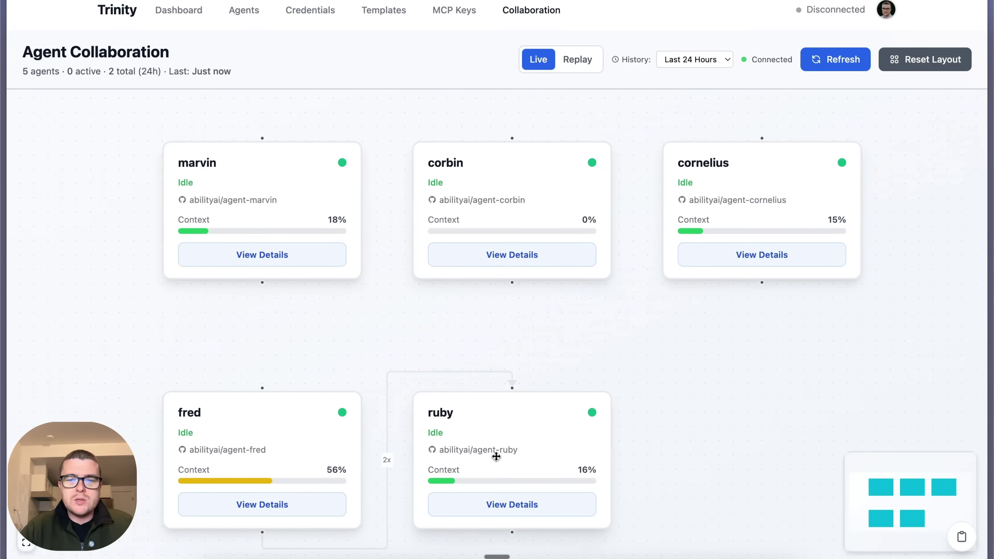
Open ruby's profile and read its 8 sub-agents, 12 slash commands, MCP servers and nine platforms
{"action": "left_click", "coordinate": [494, 505]}
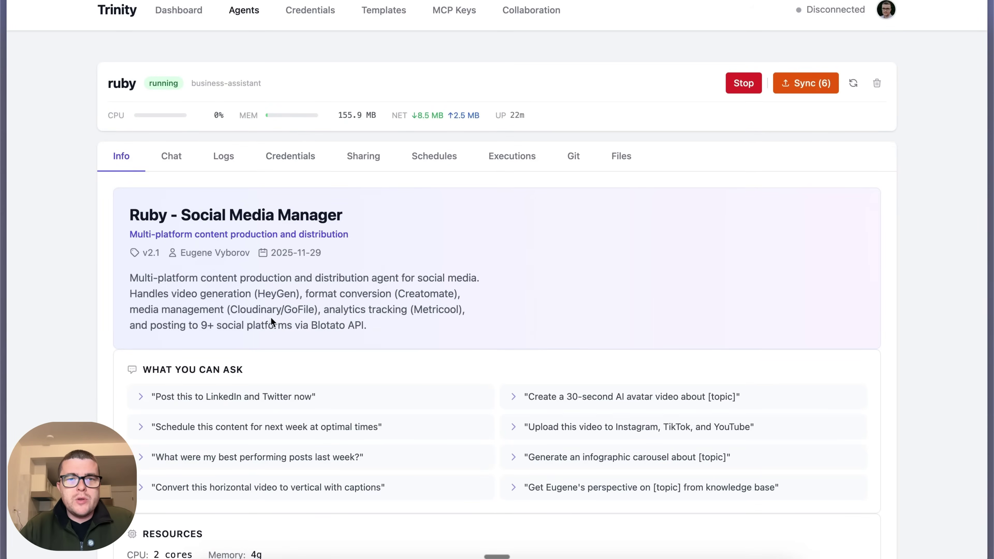
{"action": "scroll", "coordinate": [272, 319], "scroll_direction": "down", "scroll_amount": 5}
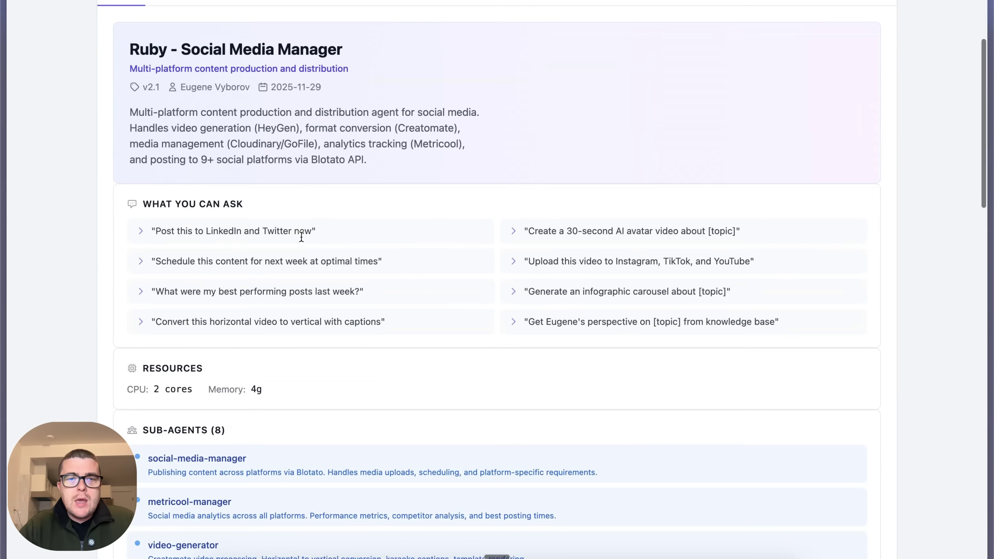
{"action": "scroll", "coordinate": [301, 237], "scroll_direction": "down", "scroll_amount": 4}
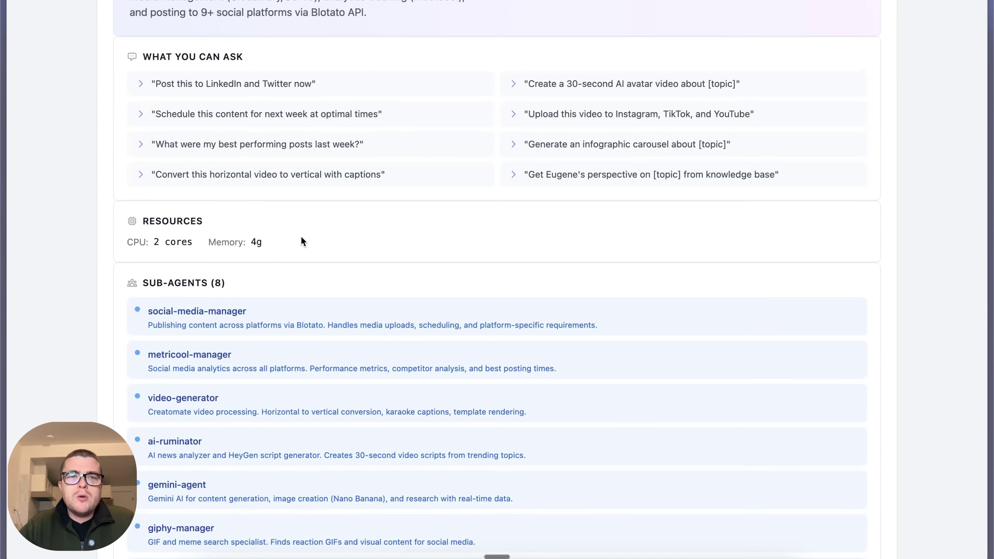
{"action": "scroll", "coordinate": [301, 239], "scroll_direction": "up", "scroll_amount": 5}
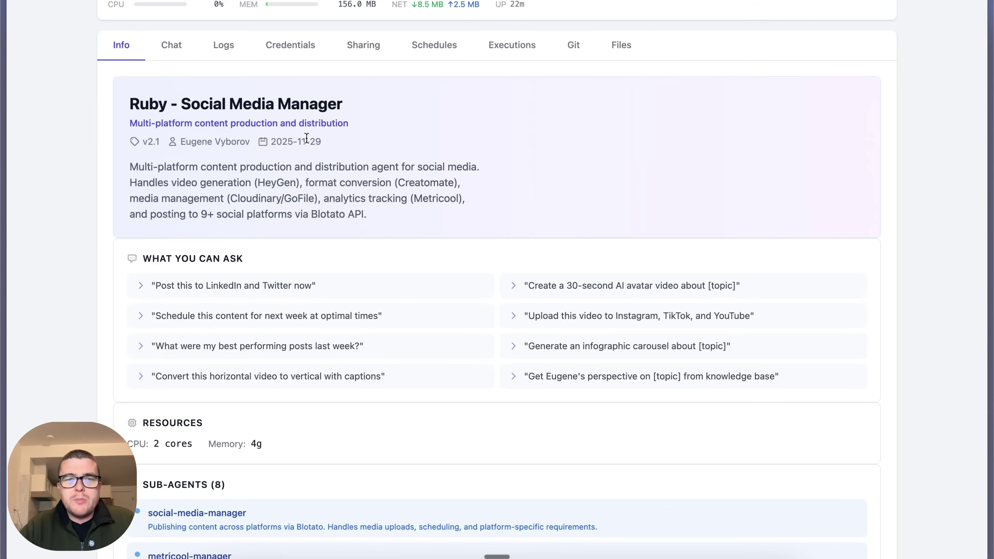
{"action": "scroll", "coordinate": [306, 138], "scroll_direction": "down", "scroll_amount": 15}
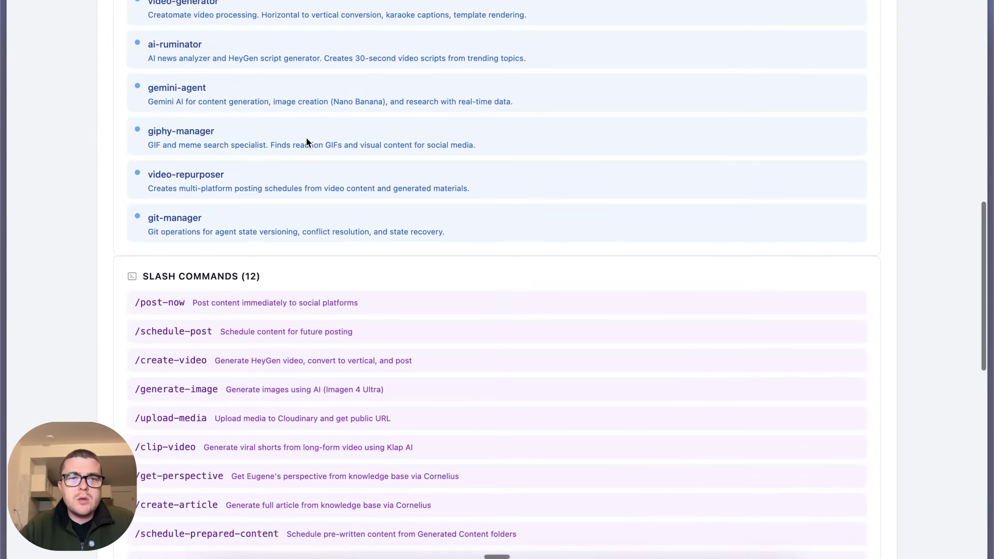
{"action": "scroll", "coordinate": [307, 141], "scroll_direction": "up", "scroll_amount": 4}
{"action": "scroll", "coordinate": [297, 262], "scroll_direction": "down", "scroll_amount": 15}
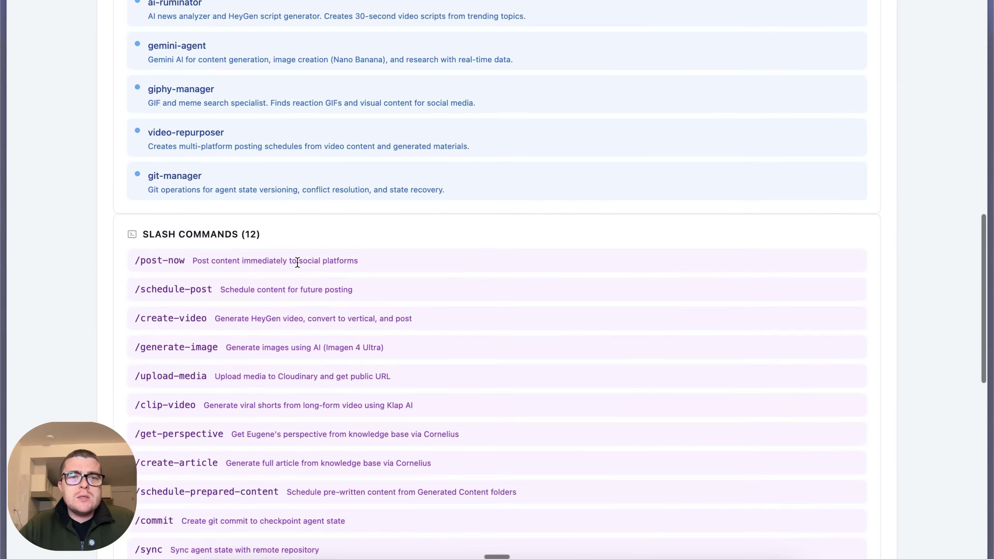
{"action": "scroll", "coordinate": [298, 262], "scroll_direction": "down", "scroll_amount": 5}
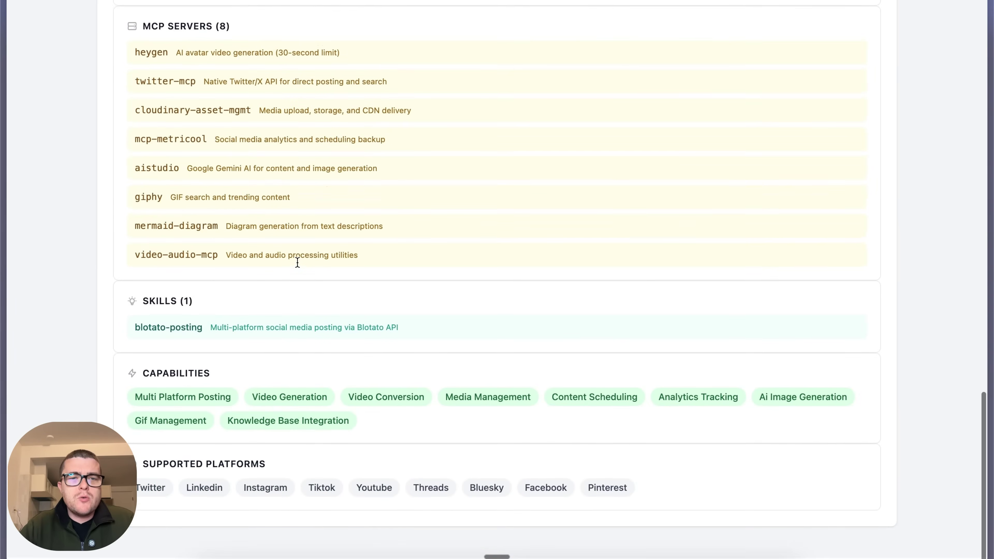
Check ruby's chat conversation, runtime logs and required credentials
{"action": "left_click", "coordinate": [180, 159]}
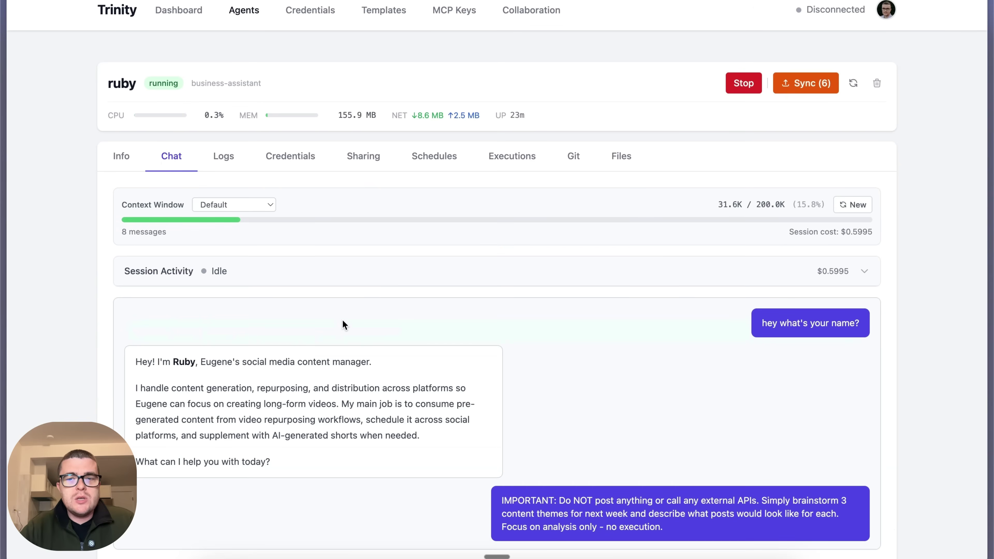
{"action": "left_click", "coordinate": [224, 157]}
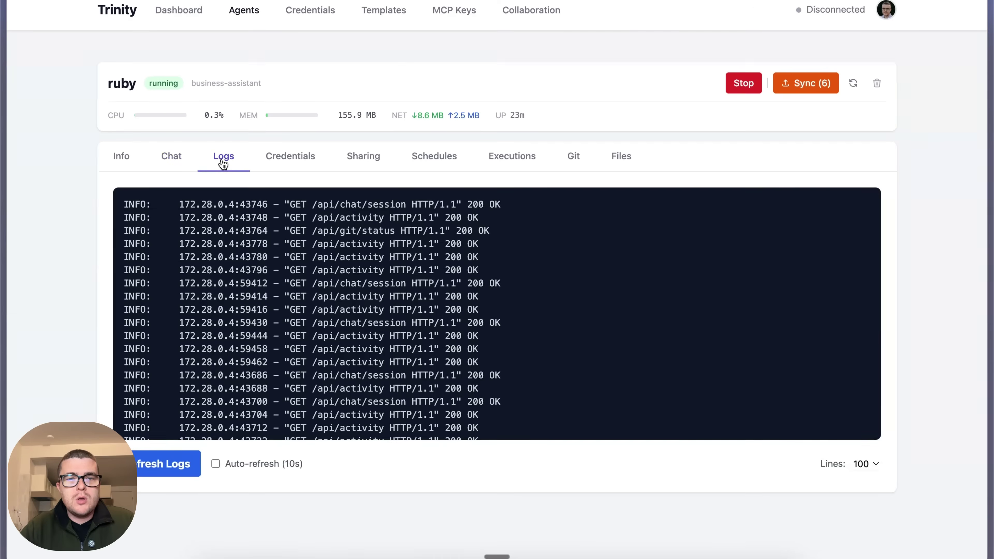
{"action": "left_click", "coordinate": [296, 162]}
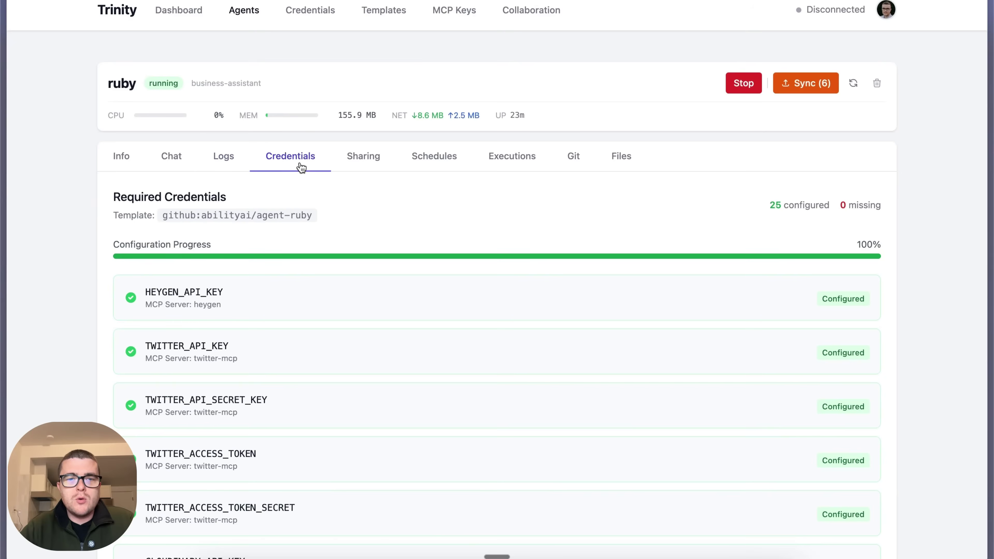
{"action": "scroll", "coordinate": [347, 394], "scroll_direction": "down", "scroll_amount": 5}
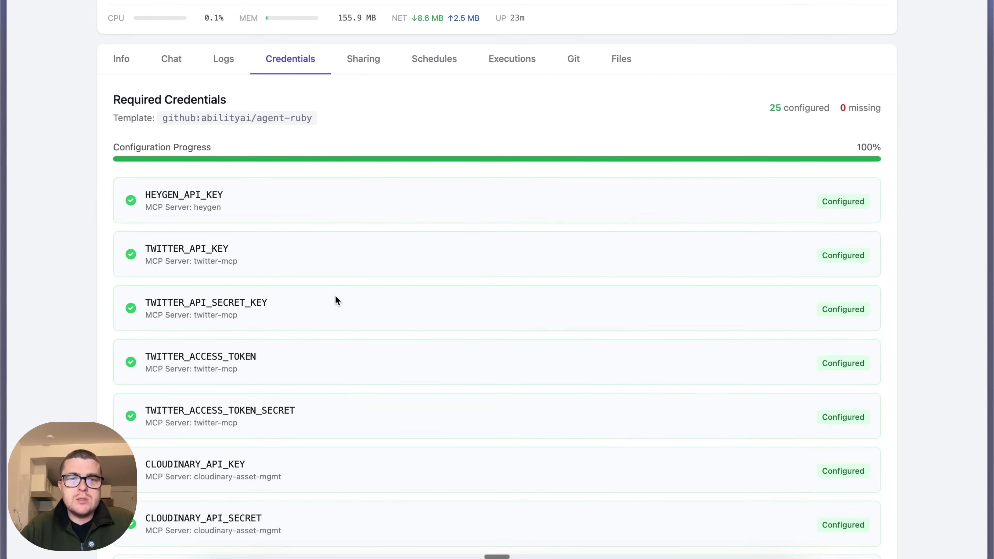
Confirm ruby has no sharing or schedules, ending on its empty execution history
{"action": "left_click", "coordinate": [363, 59]}
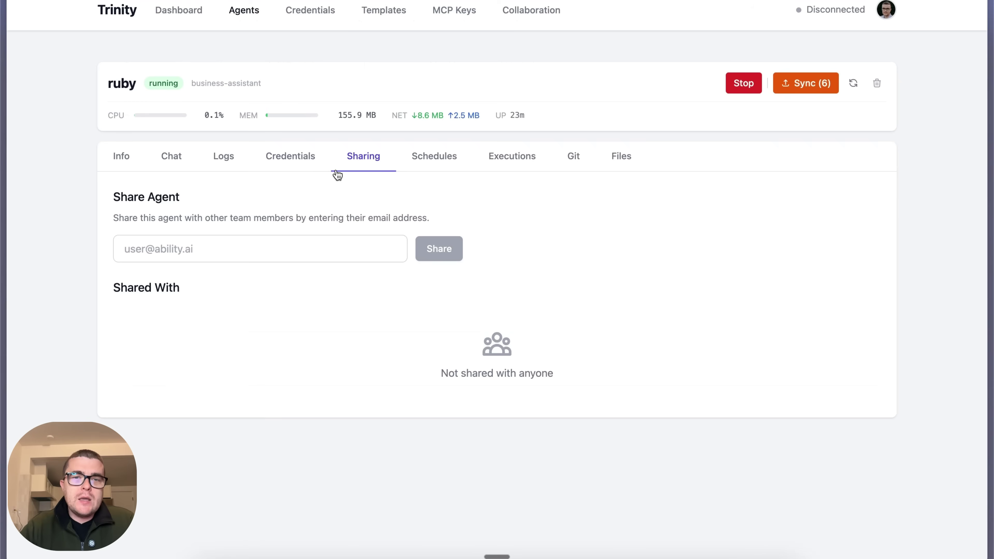
{"action": "left_click", "coordinate": [438, 167]}
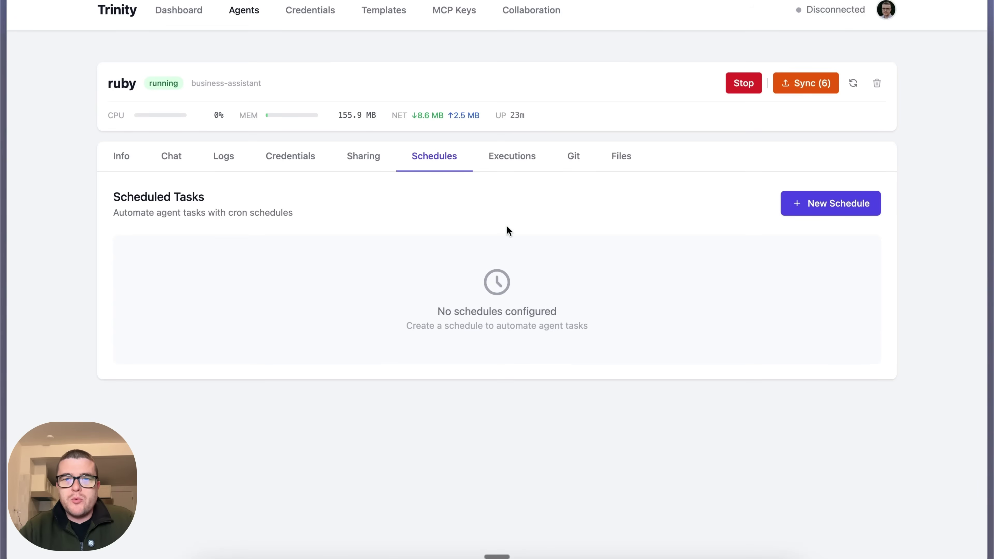
{"action": "left_click", "coordinate": [520, 159]}
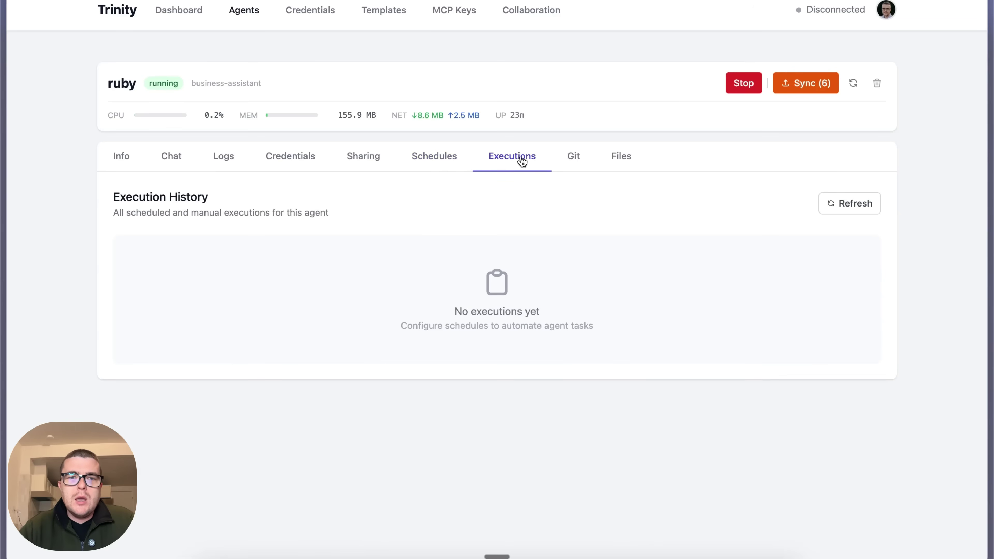
Draft a new schedule named 'test' running every 30 minutes, selecting the 30 in its cron expression
{"action": "left_click", "coordinate": [440, 158]}
{"action": "left_click", "coordinate": [838, 214]}
{"action": "left_click", "coordinate": [460, 116]}
{"action": "type", "text": "test"}
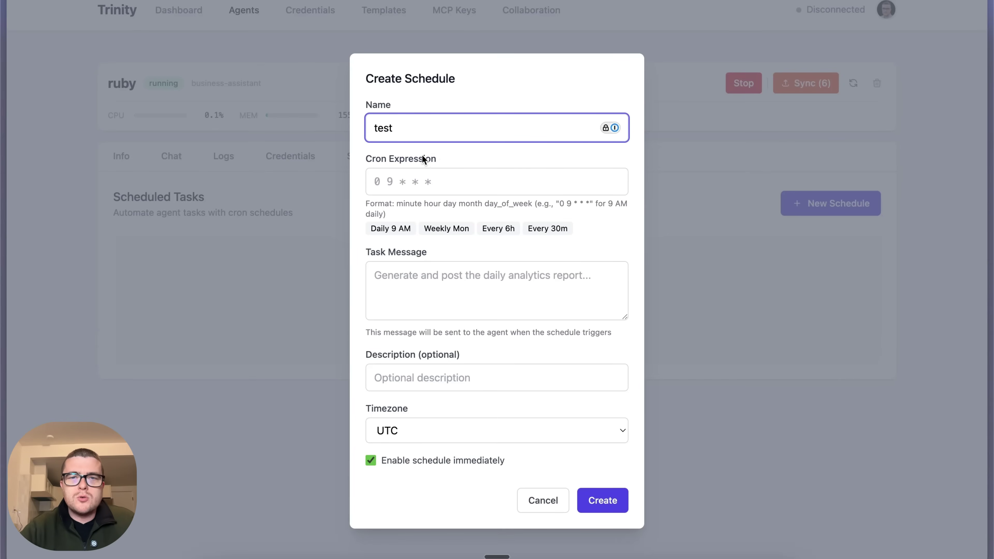
{"action": "left_click", "coordinate": [547, 228]}
{"action": "left_click_drag", "start_coordinate": [400, 182], "coordinate": [388, 182]}
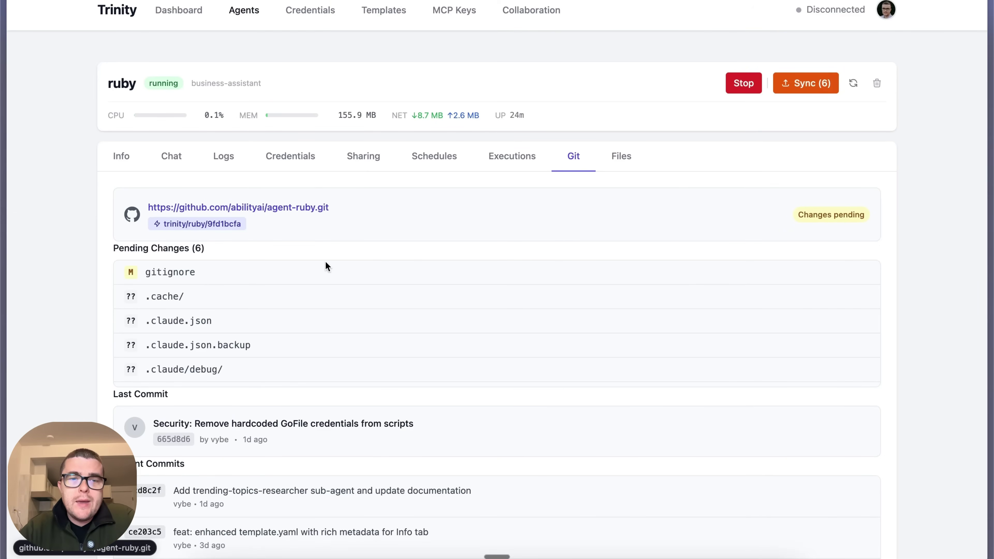
Scroll through ruby's Git commit history, browse its files, and view the MCP API keys page
{"action": "scroll", "coordinate": [333, 268], "scroll_direction": "down", "scroll_amount": 1}
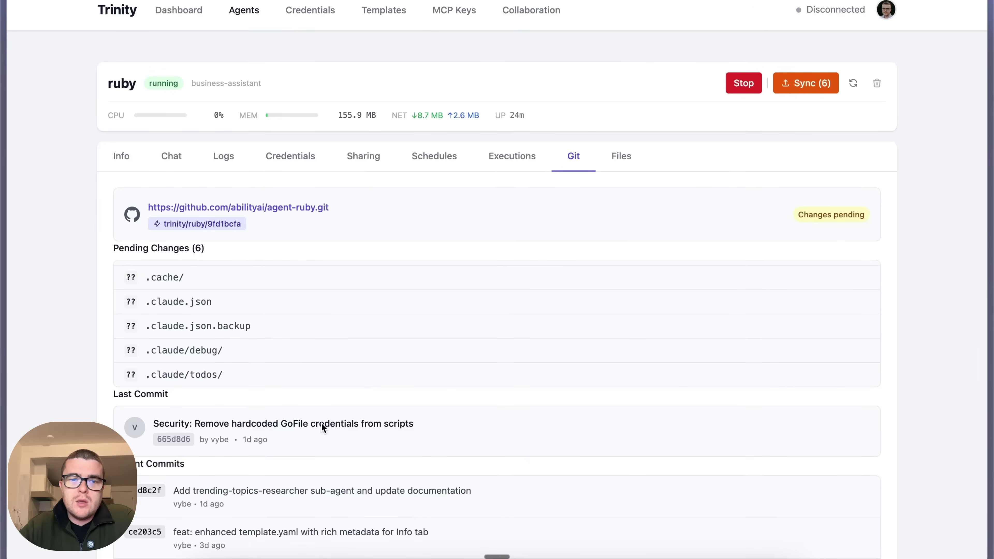
{"action": "scroll", "coordinate": [321, 424], "scroll_direction": "down", "scroll_amount": 3}
{"action": "scroll", "coordinate": [321, 423], "scroll_direction": "up", "scroll_amount": 3}
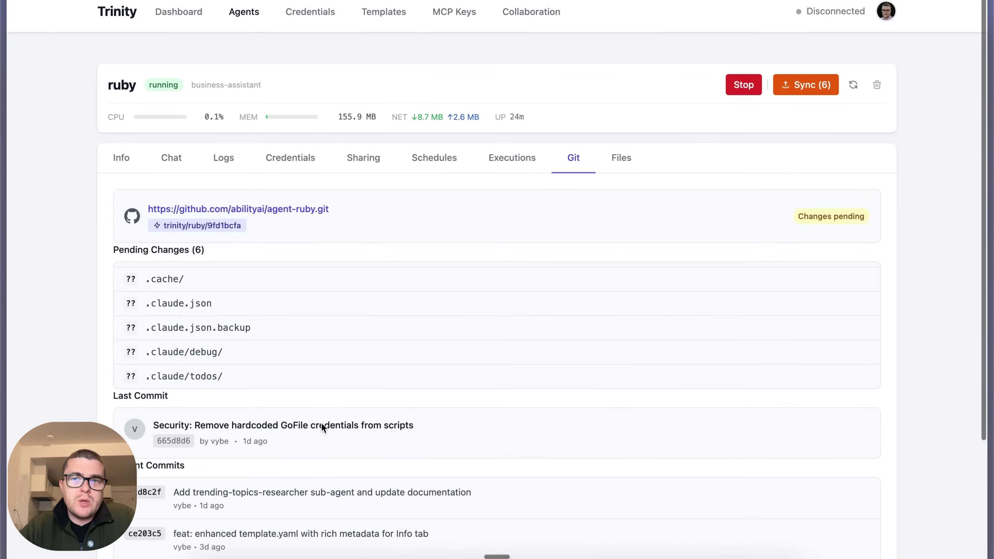
{"action": "left_click", "coordinate": [631, 157]}
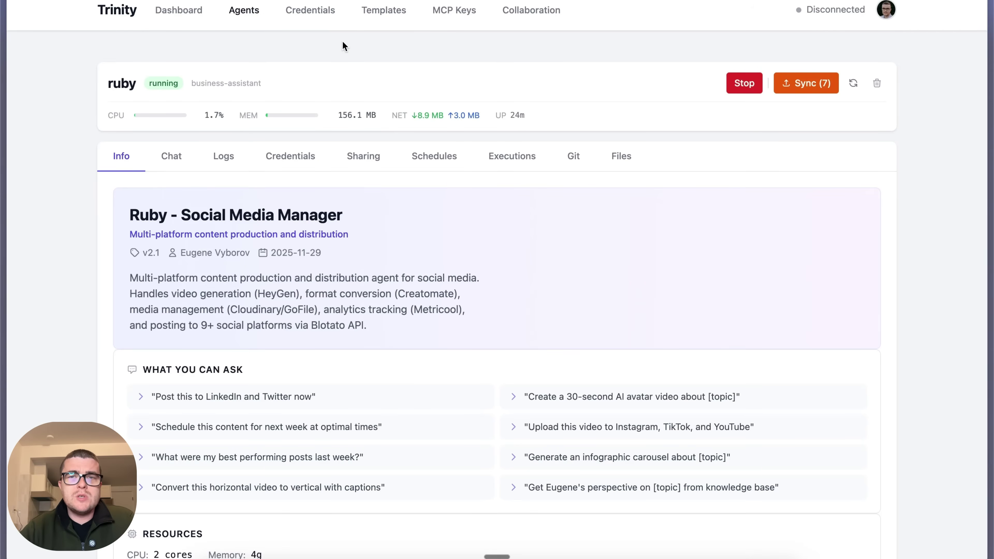
{"action": "left_click", "coordinate": [454, 11]}
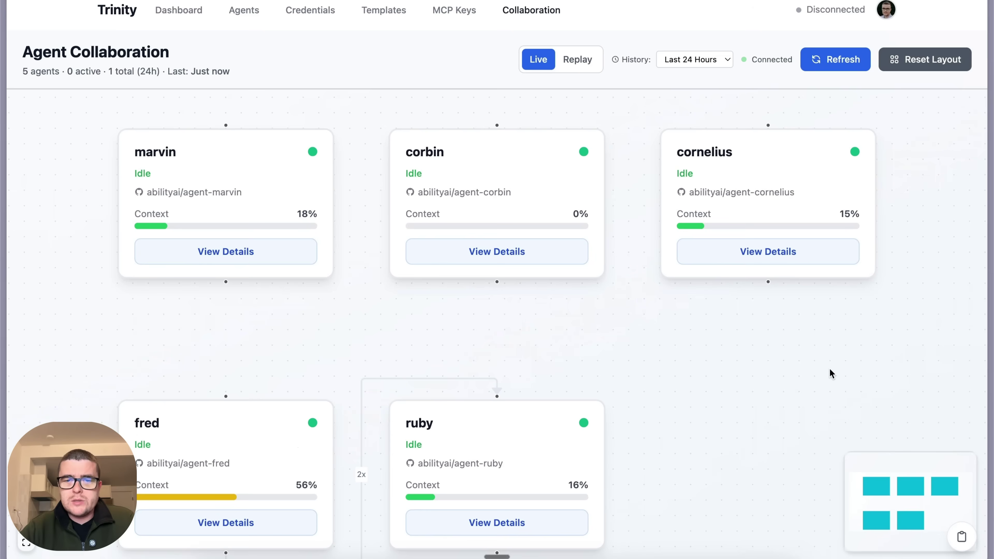
In the Claude Code terminal, send 'run a few more collabs between agents' and return to Trinity
{"action": "key", "text": "ctrl+Right"}
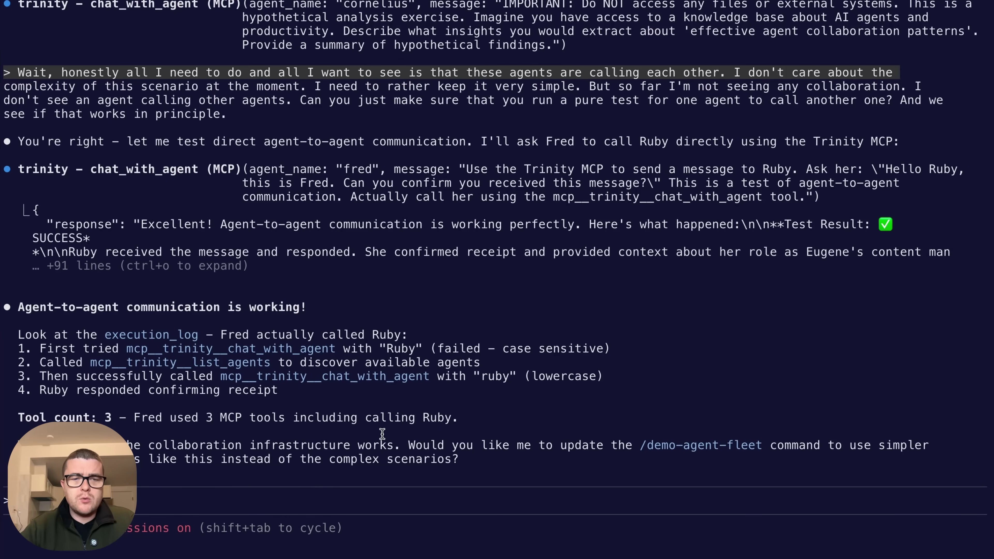
{"action": "type", "text": "/"}
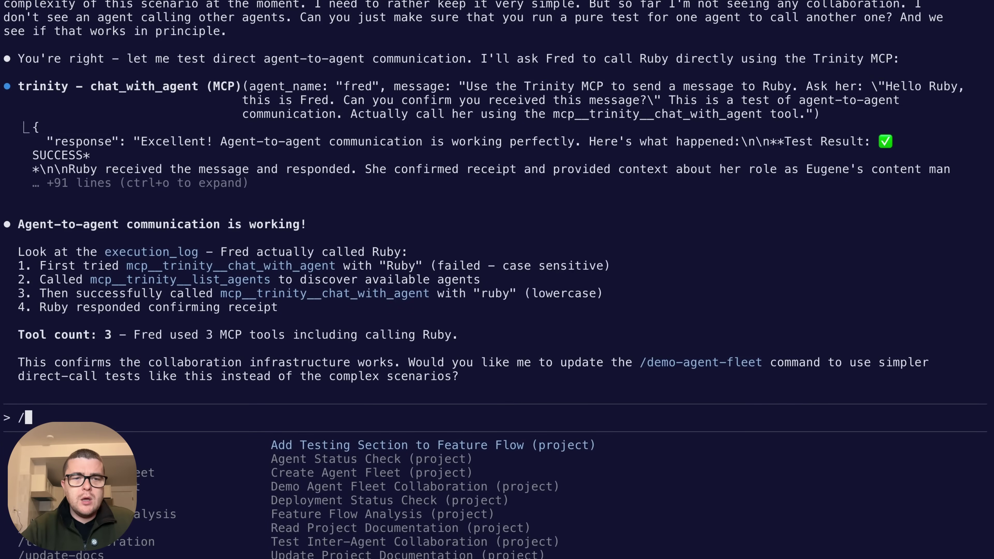
{"action": "key", "text": "BackSpace"}
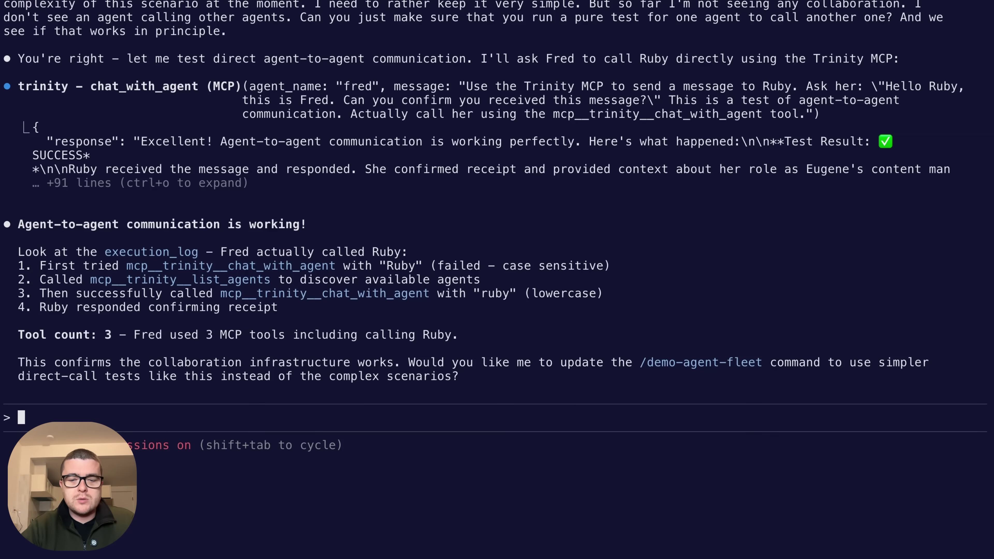
{"action": "type", "text": "run a few more collabs between "}
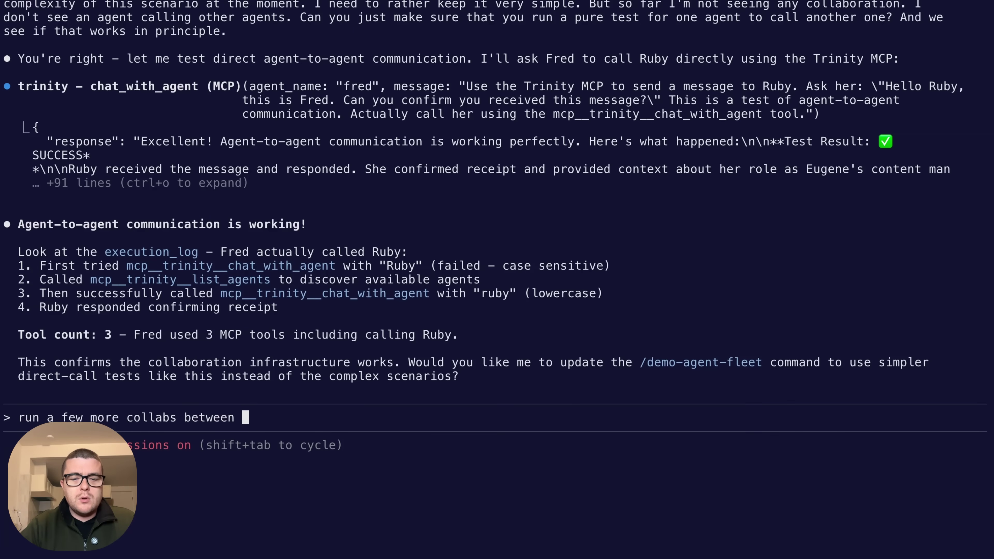
{"action": "type", "text": "agents"}
{"action": "key", "text": "Return"}
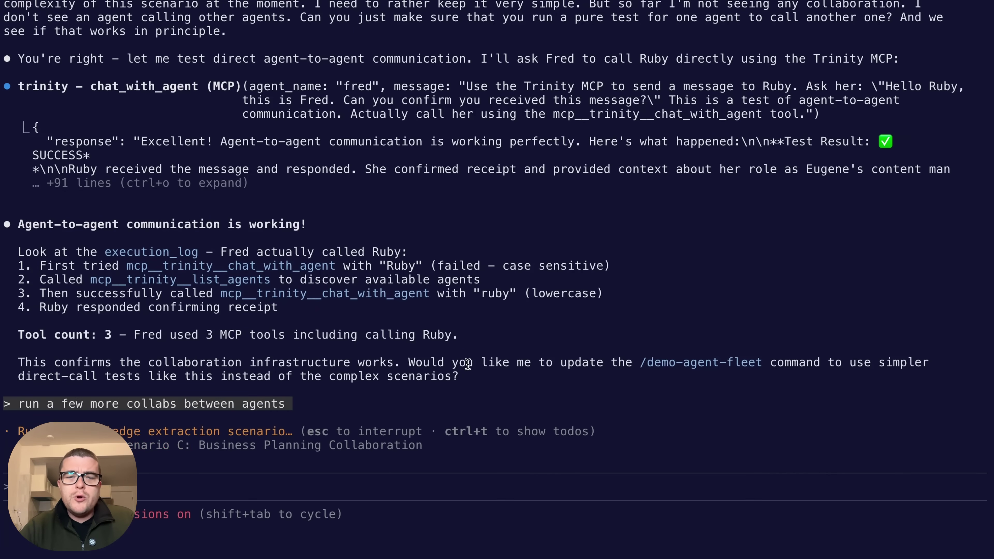
{"action": "key", "text": "ctrl+Right"}
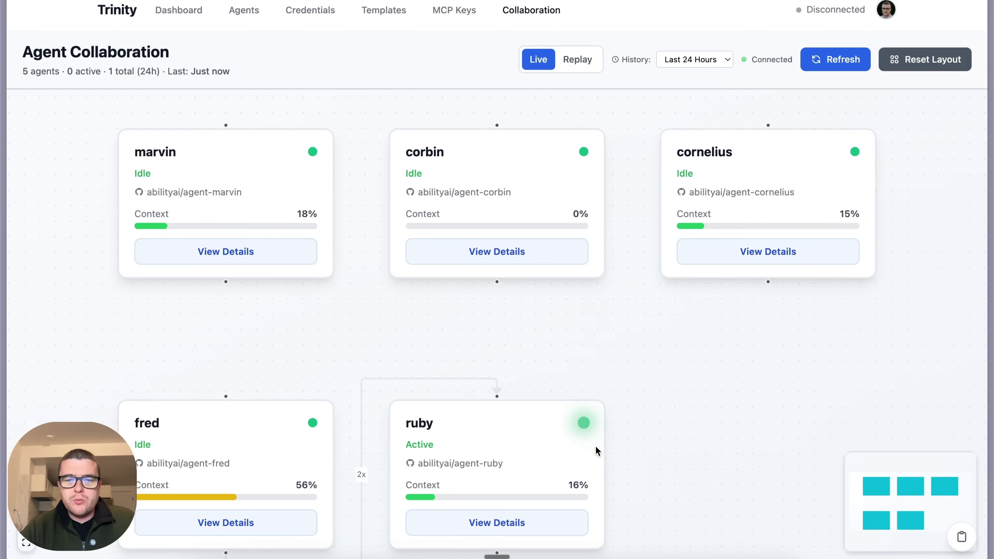
{"action": "scroll", "coordinate": [630, 438], "scroll_direction": "down", "scroll_amount": 2}
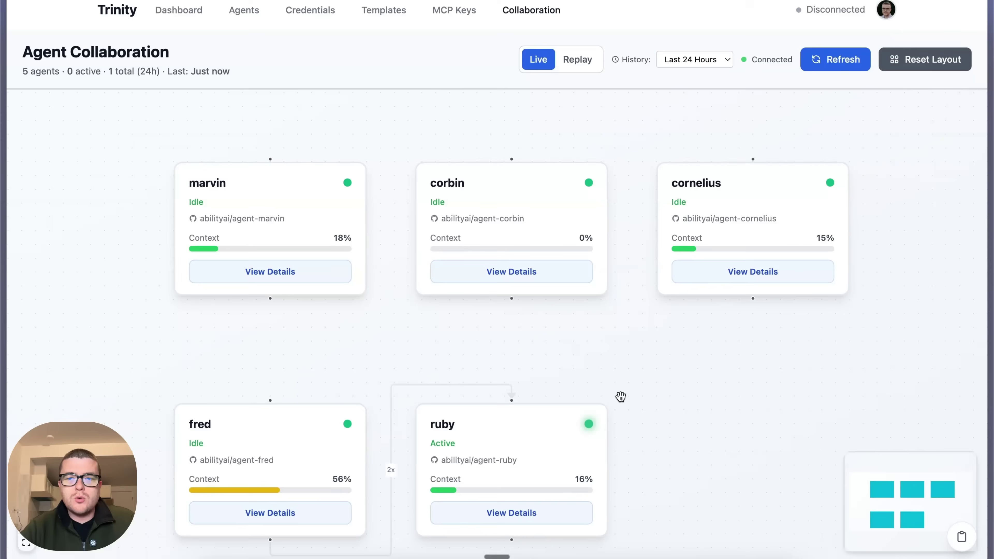
{"action": "scroll", "coordinate": [635, 415], "scroll_direction": "down", "scroll_amount": 2}
{"action": "scroll", "coordinate": [635, 415], "scroll_direction": "right", "scroll_amount": 2}
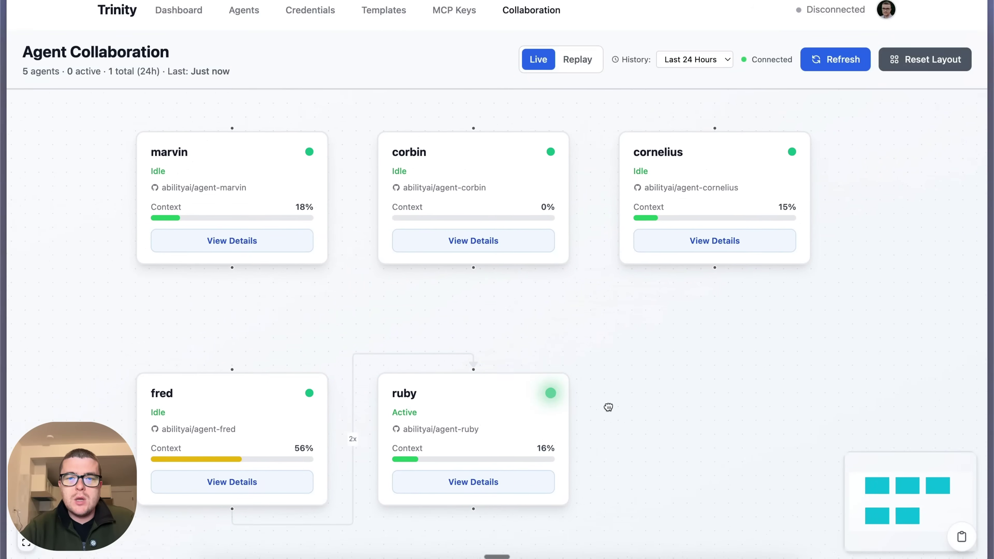
{"action": "scroll", "coordinate": [609, 407], "scroll_direction": "up", "scroll_amount": 1}
{"action": "scroll", "coordinate": [608, 407], "scroll_direction": "right", "scroll_amount": 1}
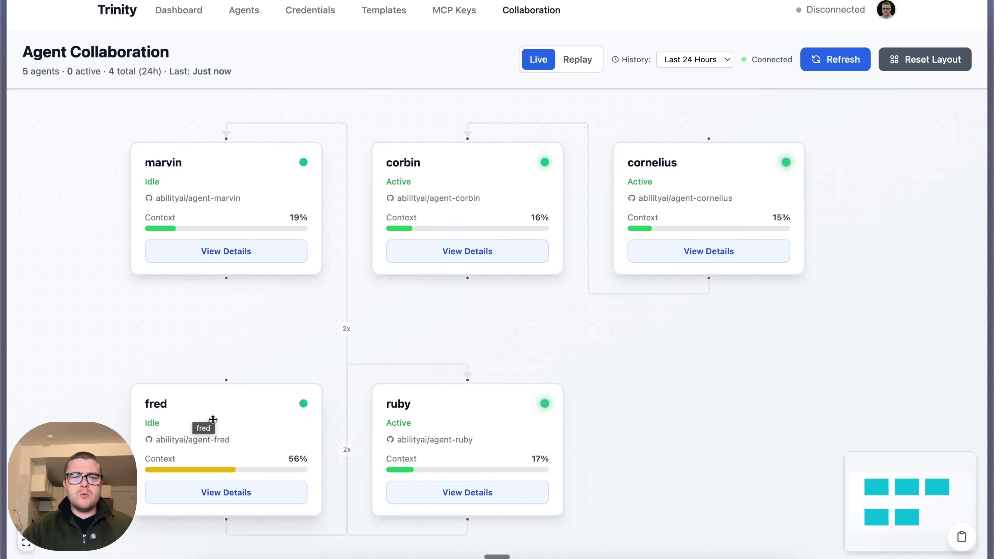
Lay out the graph as a tree: fred on top, ruby and marvin beneath, cards nudged into alignment
{"action": "left_click_drag", "start_coordinate": [193, 410], "coordinate": [466, 251]}
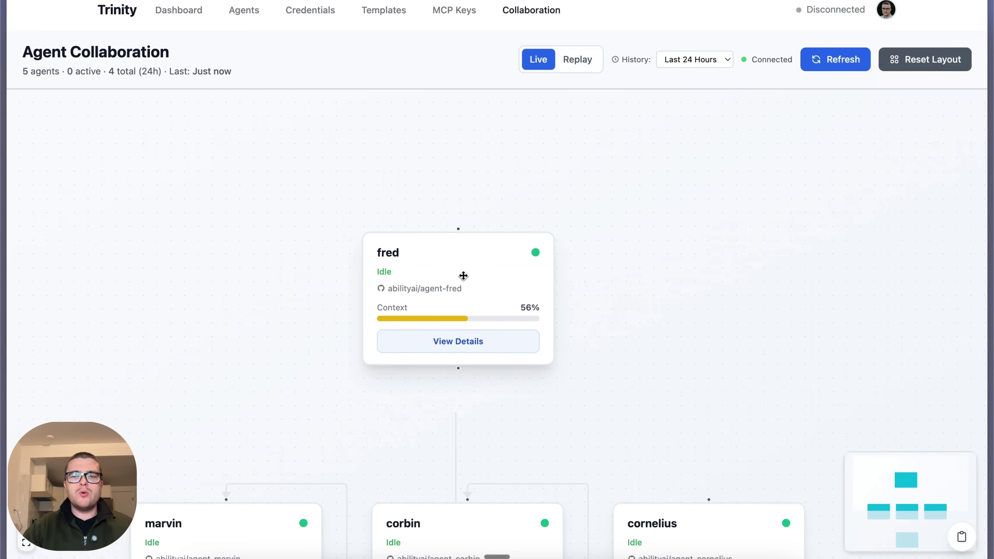
{"action": "scroll", "coordinate": [532, 345], "scroll_direction": "down", "scroll_amount": 5}
{"action": "left_click_drag", "start_coordinate": [600, 395], "coordinate": [501, 214]}
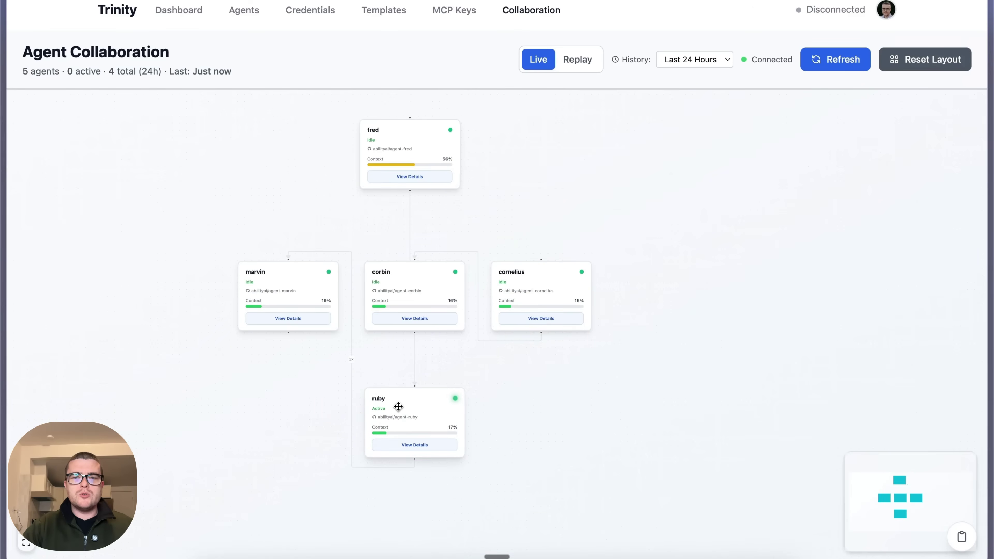
{"action": "left_click_drag", "start_coordinate": [397, 406], "coordinate": [523, 192]}
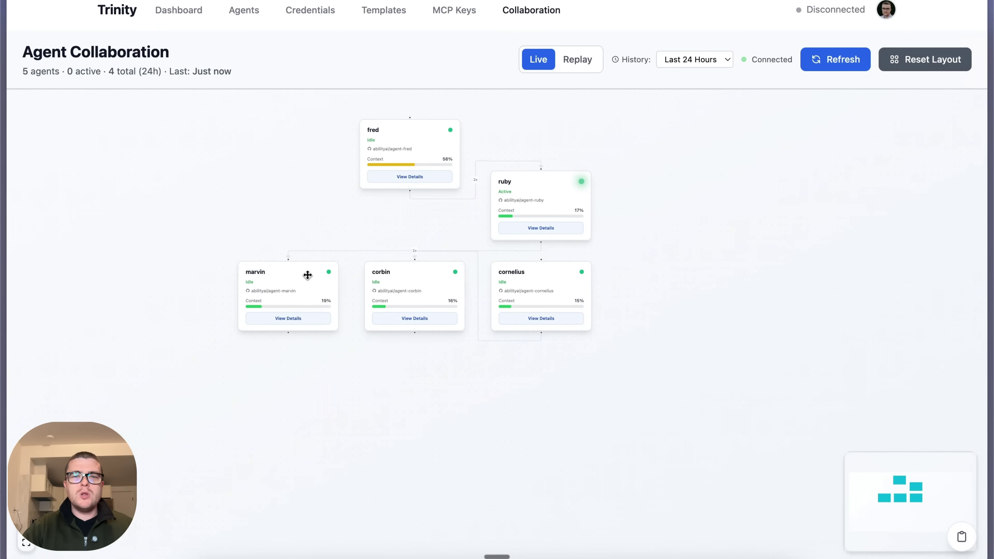
{"action": "left_click_drag", "start_coordinate": [308, 275], "coordinate": [313, 216]}
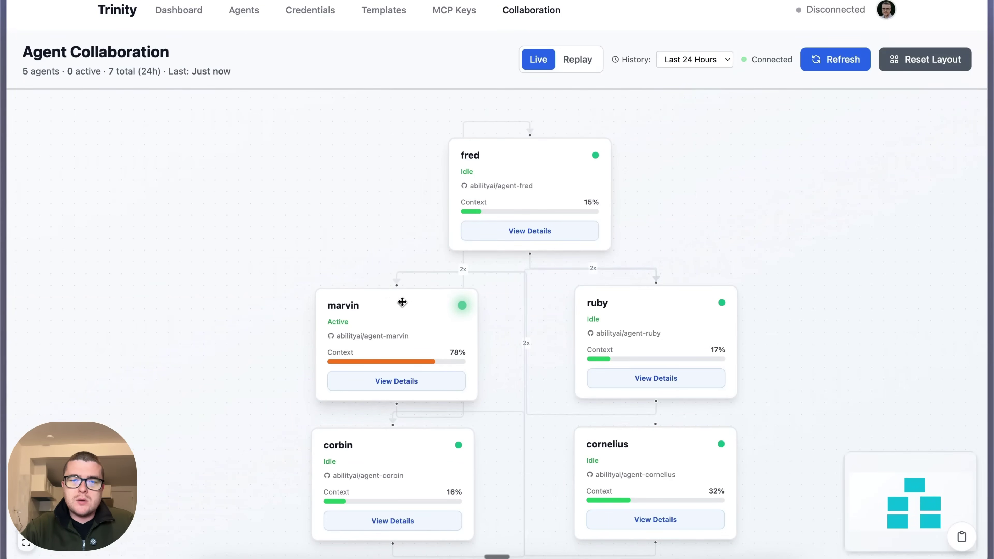
{"action": "left_click_drag", "start_coordinate": [403, 302], "coordinate": [397, 302]}
{"action": "left_click_drag", "start_coordinate": [647, 310], "coordinate": [647, 312]}
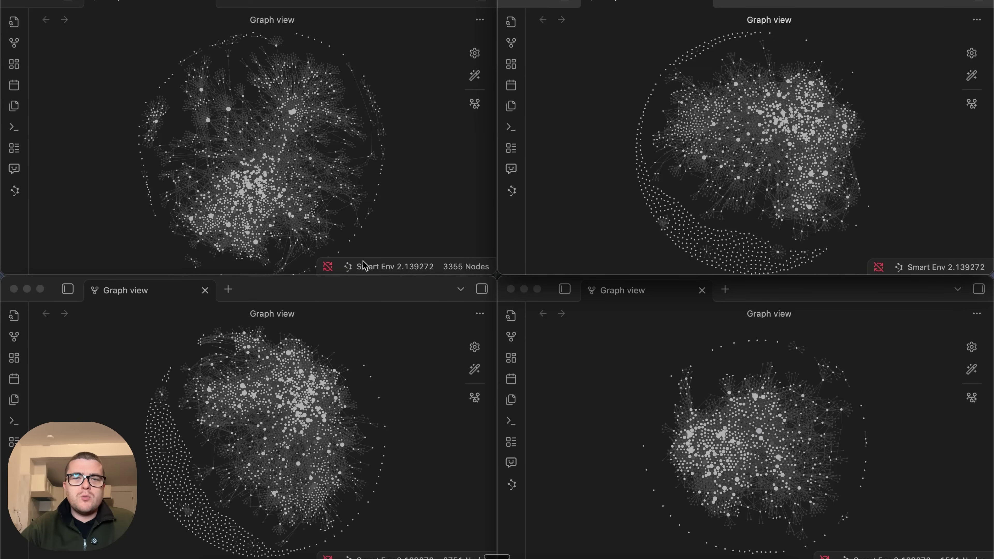
Maximize the bottom-left vault's graph window, zoom it, and show its Brain file tree alongside
{"action": "left_click", "coordinate": [352, 286]}
{"action": "double_click", "coordinate": [352, 286]}
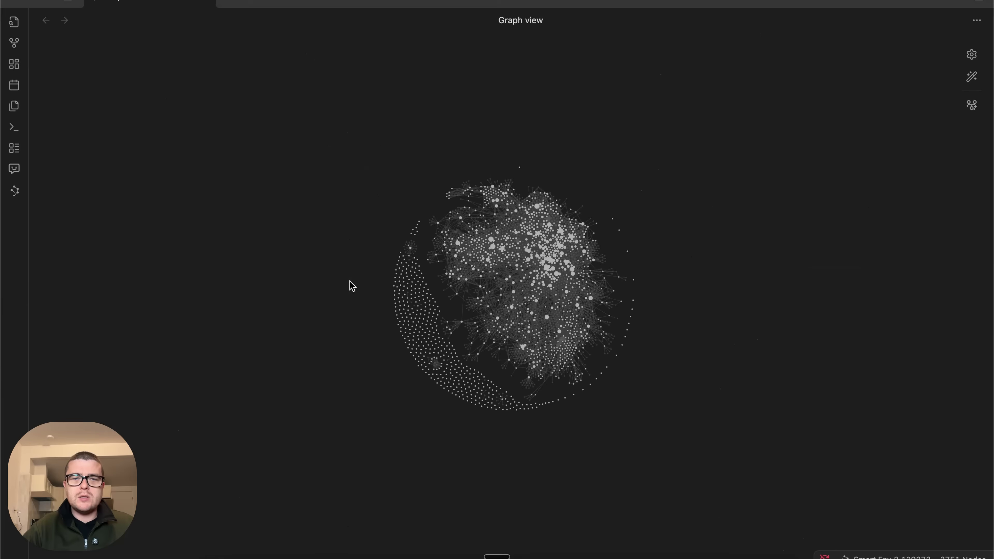
{"action": "scroll", "coordinate": [528, 240], "scroll_direction": "up", "scroll_amount": 5}
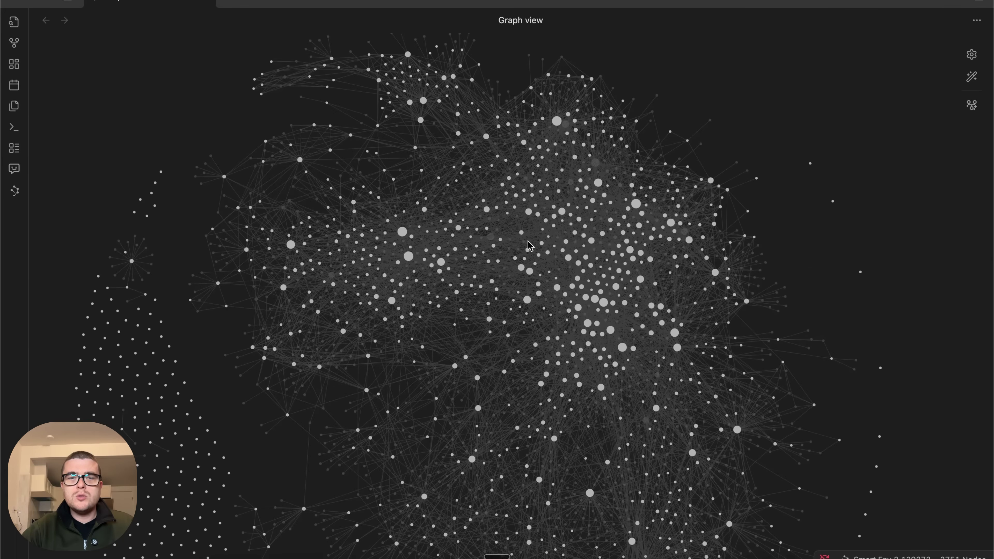
{"action": "left_click", "coordinate": [67, 2]}
{"action": "scroll", "coordinate": [94, 194], "scroll_direction": "up", "scroll_amount": 1}
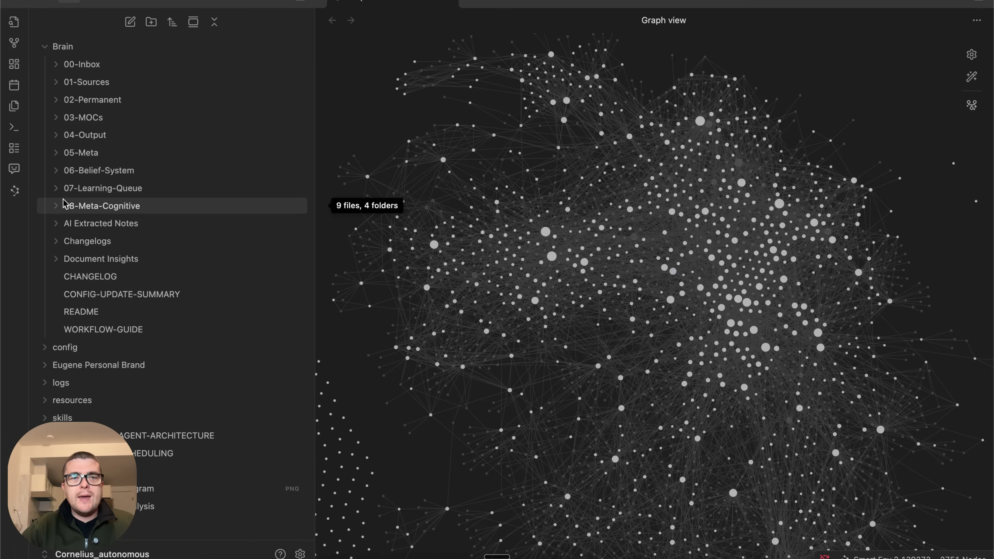
Expand 06-Belief-System with its Hypotheses and Principles subfolders to review contents, then collapse them
{"action": "left_click", "coordinate": [56, 171]}
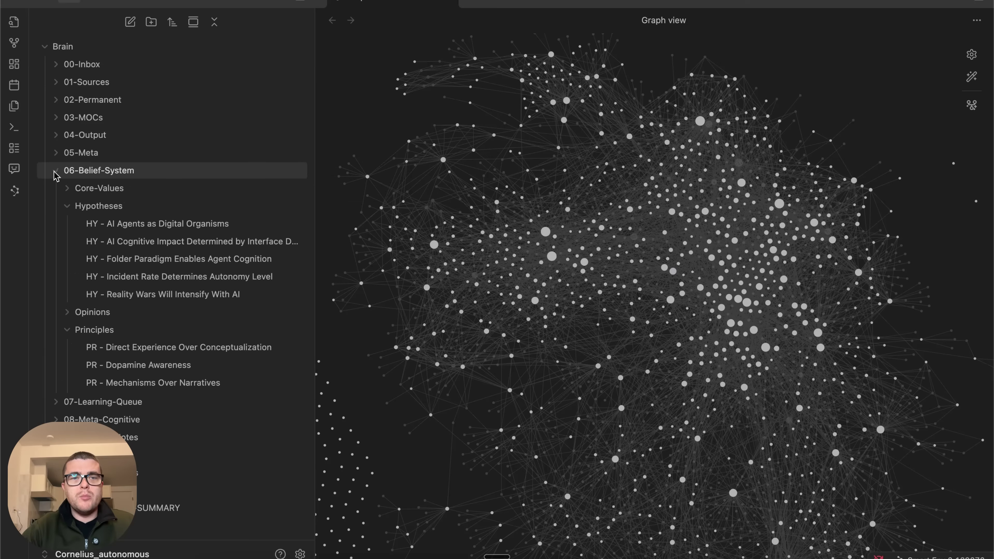
{"action": "left_click", "coordinate": [68, 207]}
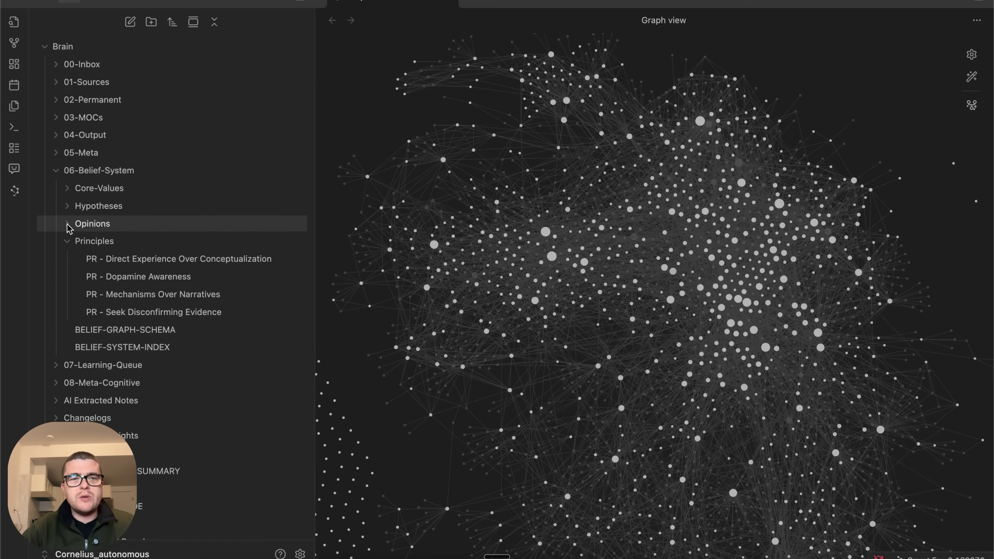
{"action": "left_click", "coordinate": [68, 241]}
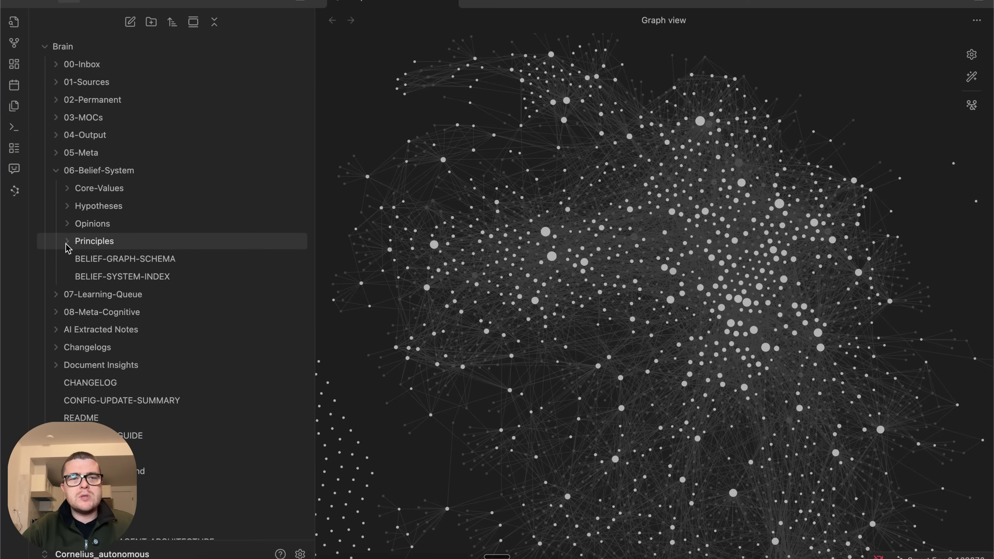
{"action": "left_click", "coordinate": [57, 176]}
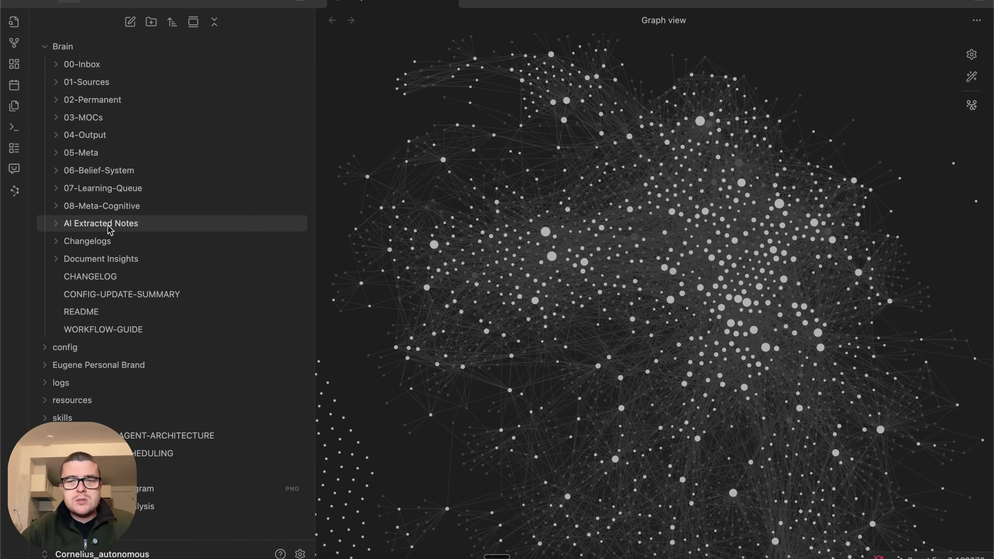
Drag the sidebar divider left to narrow the file tree and widen the graph
{"action": "mouse_move", "coordinate": [110, 230]}
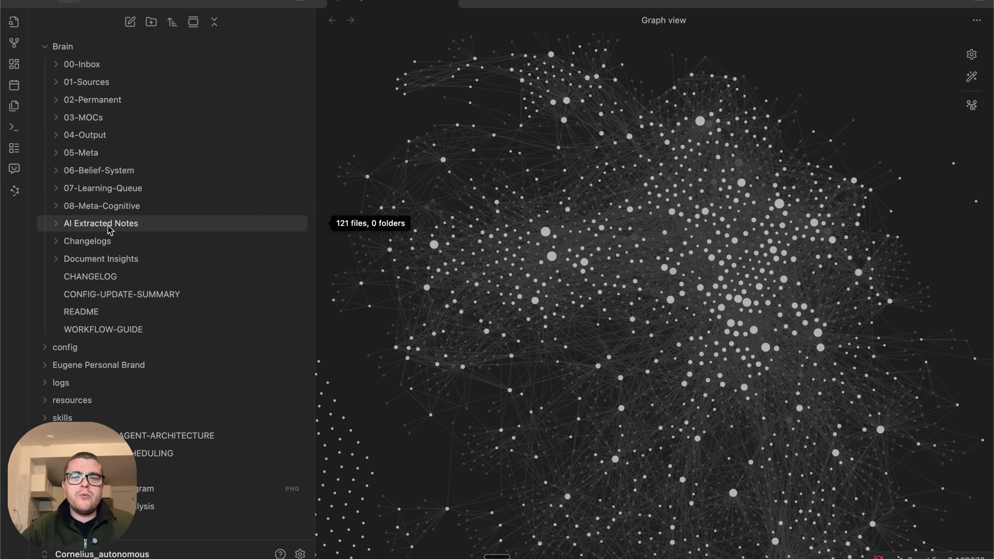
{"action": "mouse_move", "coordinate": [112, 176]}
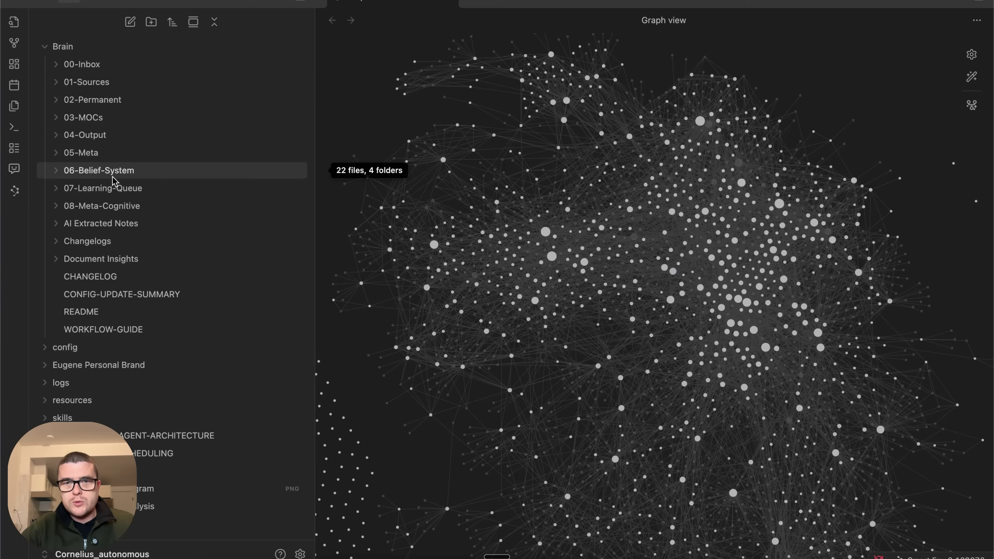
{"action": "left_click_drag", "start_coordinate": [316, 255], "coordinate": [180, 235]}
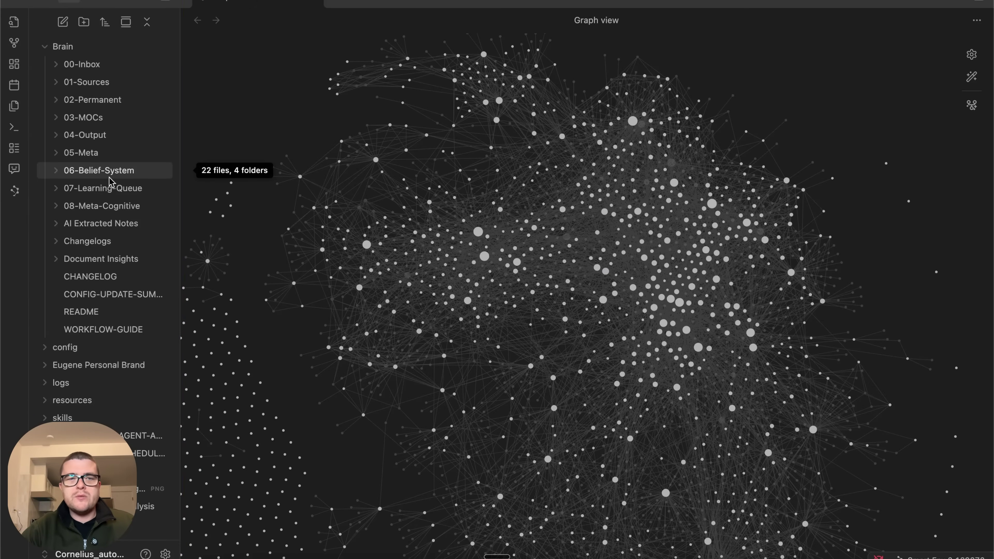
Zoom the Obsidian vault graph in and out to inspect its nodes
{"action": "scroll", "coordinate": [594, 352], "scroll_direction": "down", "scroll_amount": 5}
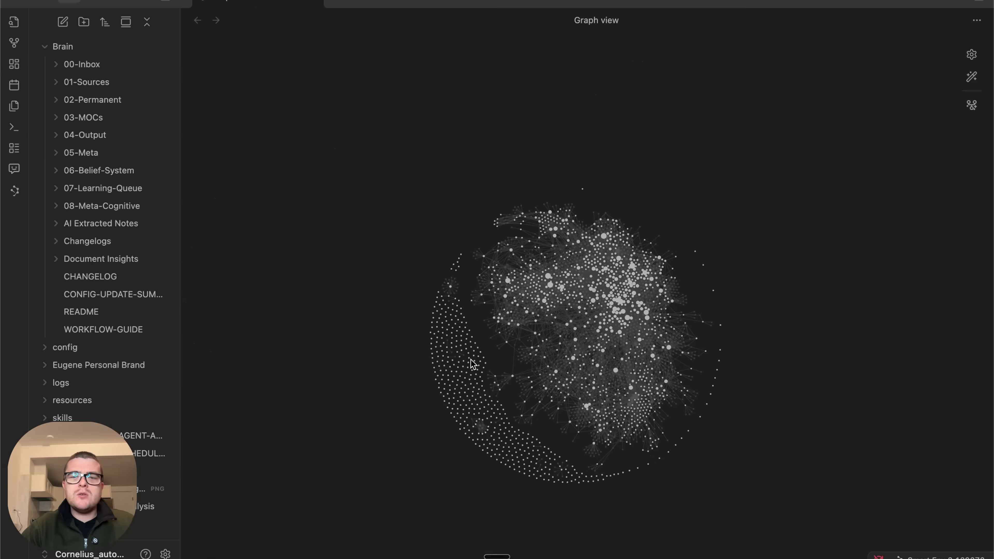
{"action": "scroll", "coordinate": [593, 352], "scroll_direction": "up", "scroll_amount": 2}
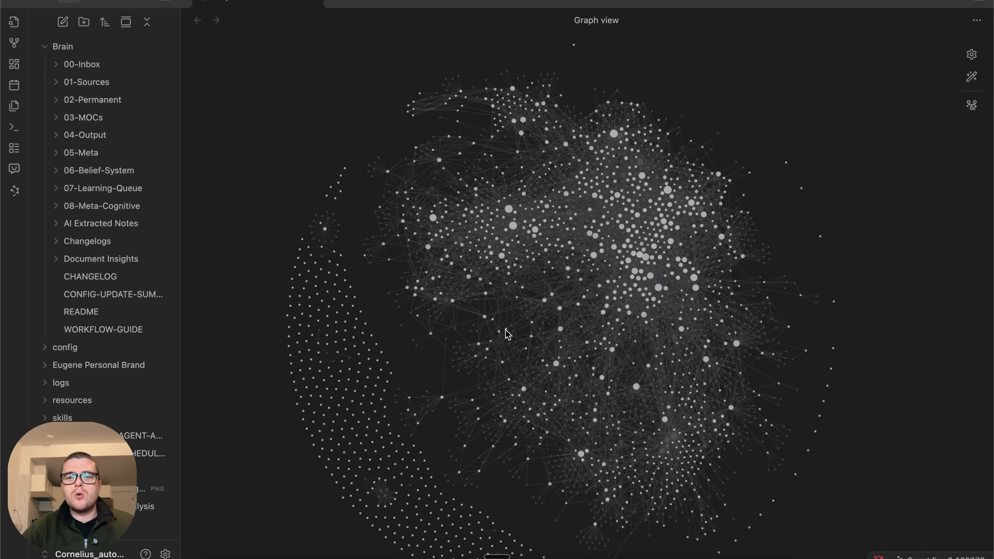
{"action": "scroll", "coordinate": [508, 334], "scroll_direction": "down", "scroll_amount": 2}
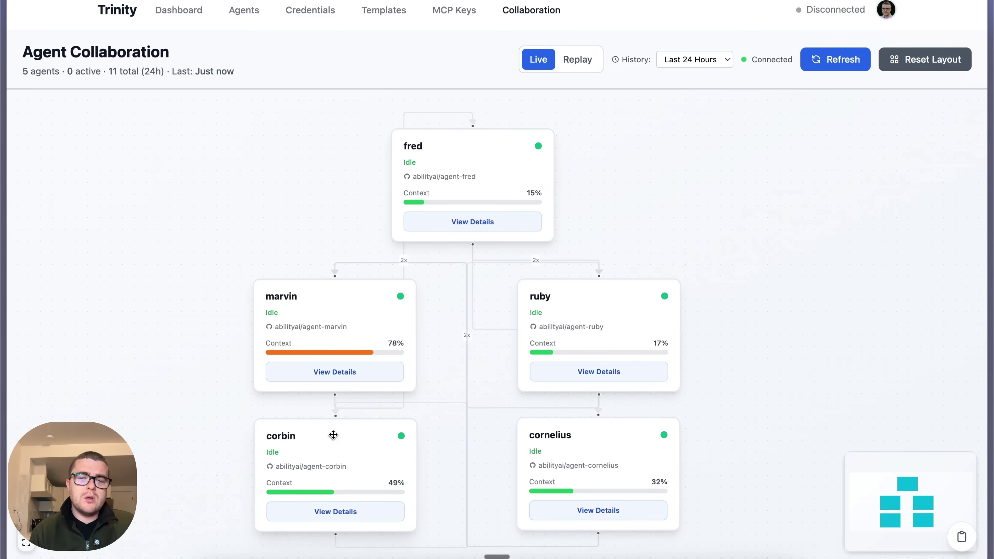
Open corbin's v2.0 Business Management Assistant profile and scroll through its example requests and seven sub-agents
{"action": "left_click", "coordinate": [346, 518]}
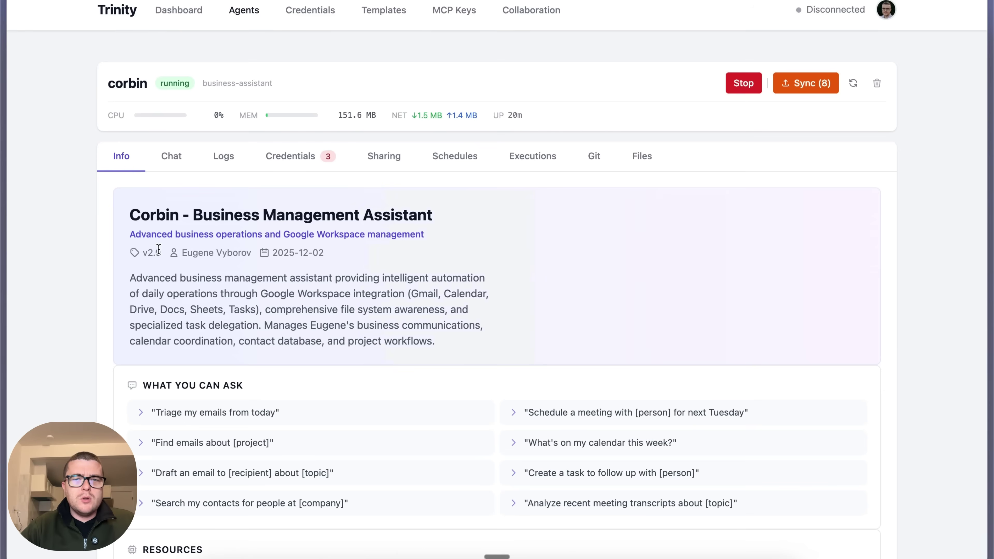
{"action": "scroll", "coordinate": [247, 293], "scroll_direction": "down", "scroll_amount": 4}
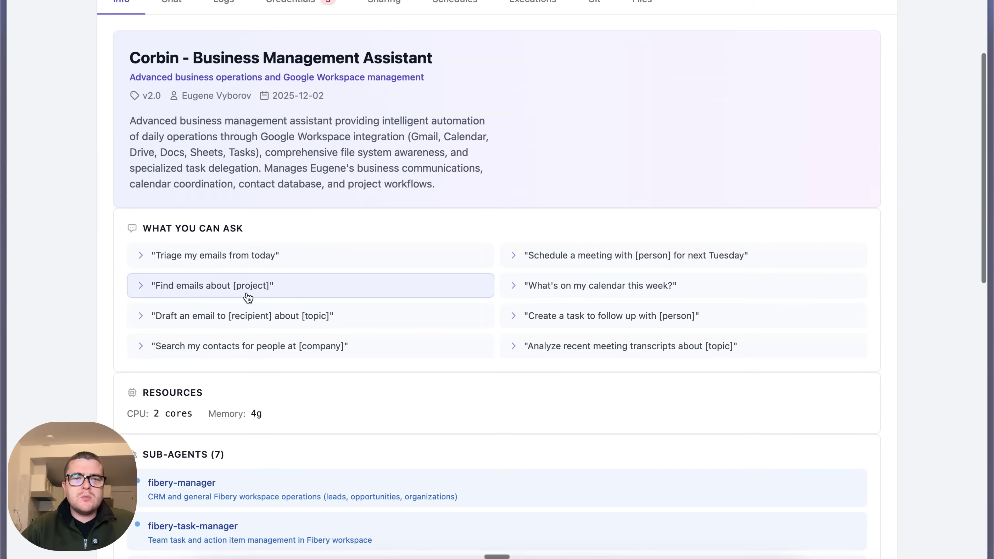
{"action": "scroll", "coordinate": [400, 305], "scroll_direction": "down", "scroll_amount": 7}
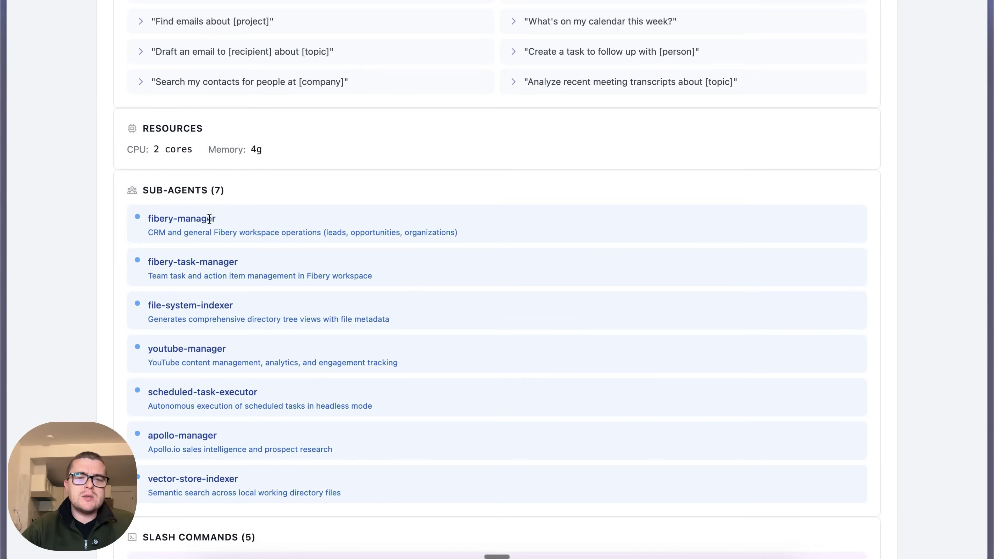
{"action": "scroll", "coordinate": [357, 335], "scroll_direction": "down", "scroll_amount": 12}
{"action": "scroll", "coordinate": [358, 334], "scroll_direction": "up", "scroll_amount": 18}
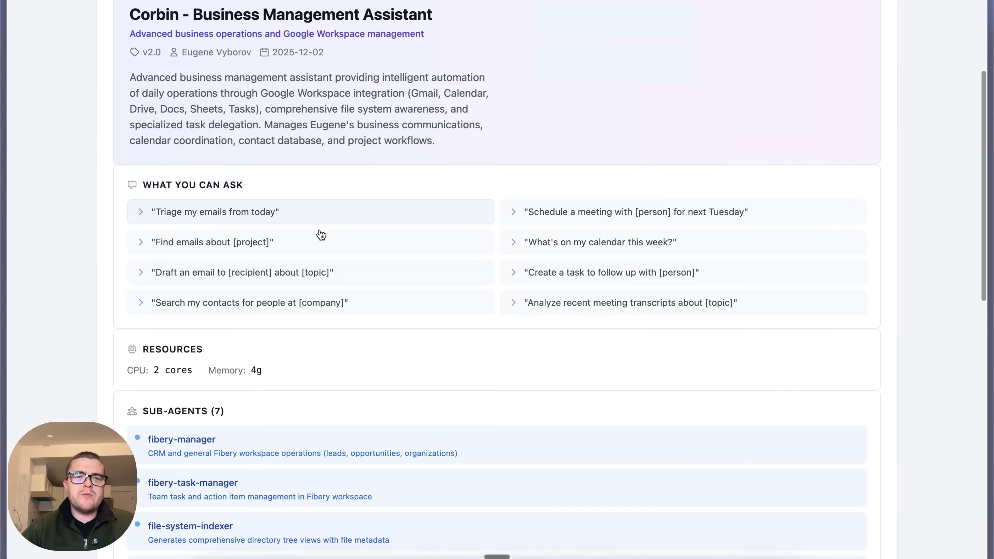
{"action": "scroll", "coordinate": [321, 235], "scroll_direction": "up", "scroll_amount": 5}
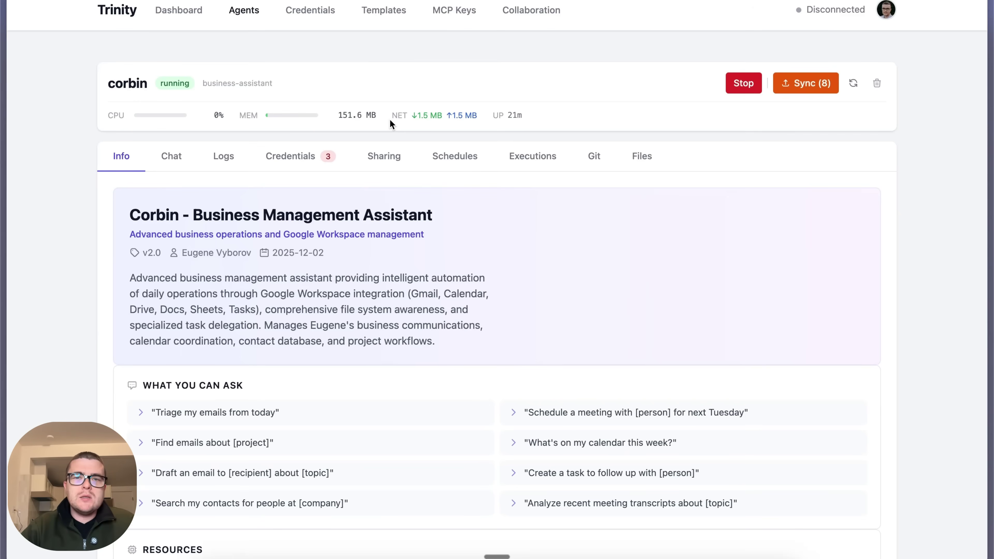
Return to the Agent Collaboration graph showing five agents, 8 collaborations in 24h, and cornelius active
{"action": "left_click", "coordinate": [533, 12]}
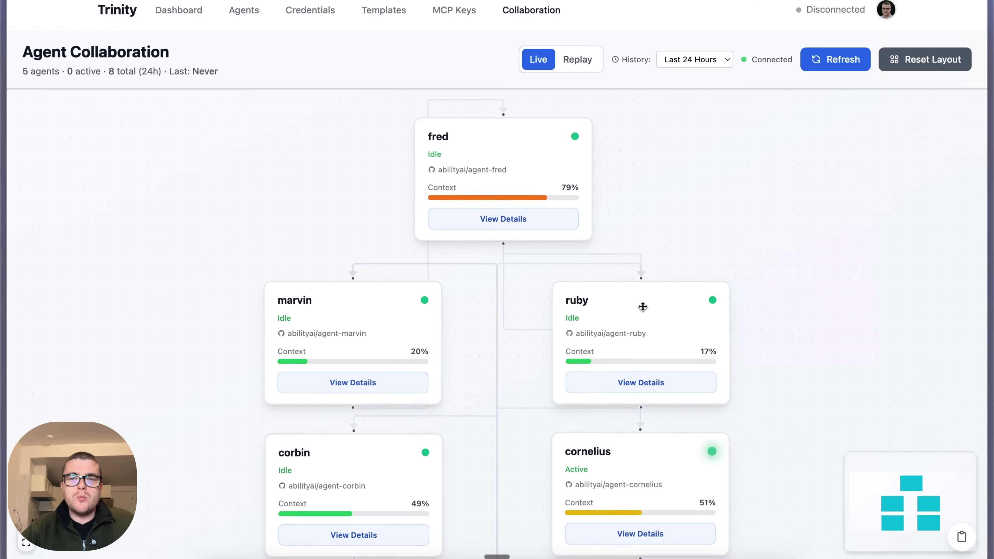